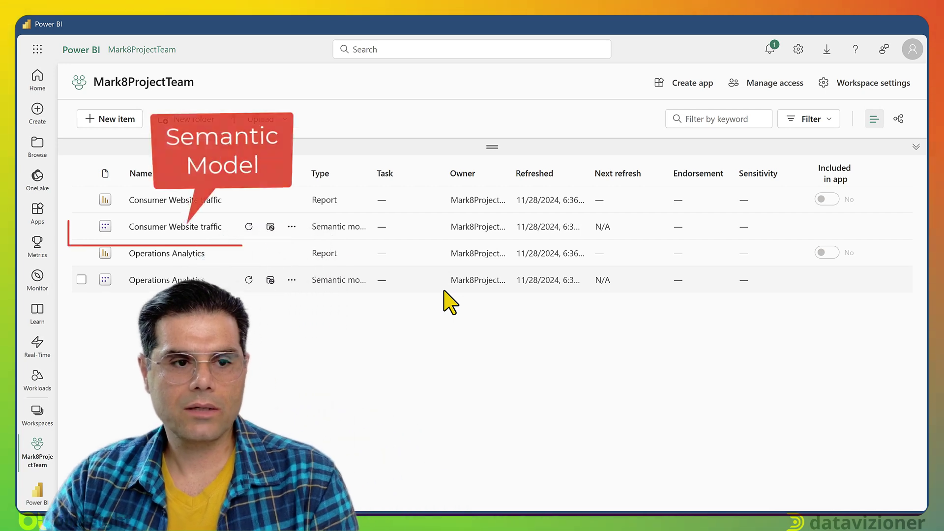
Share the Consumer Website traffic semantic model with PBI Report Writers, allowing only building content and sending no email notification
click(187, 227)
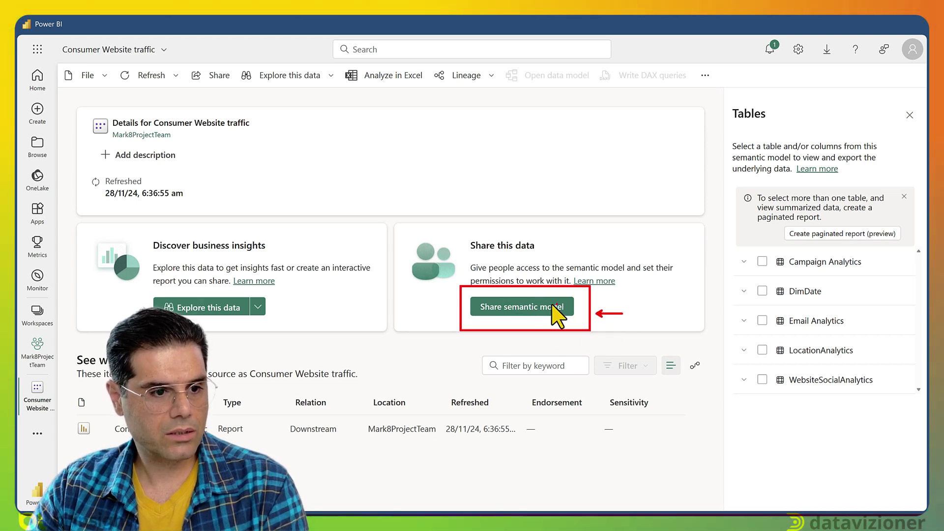
click(528, 307)
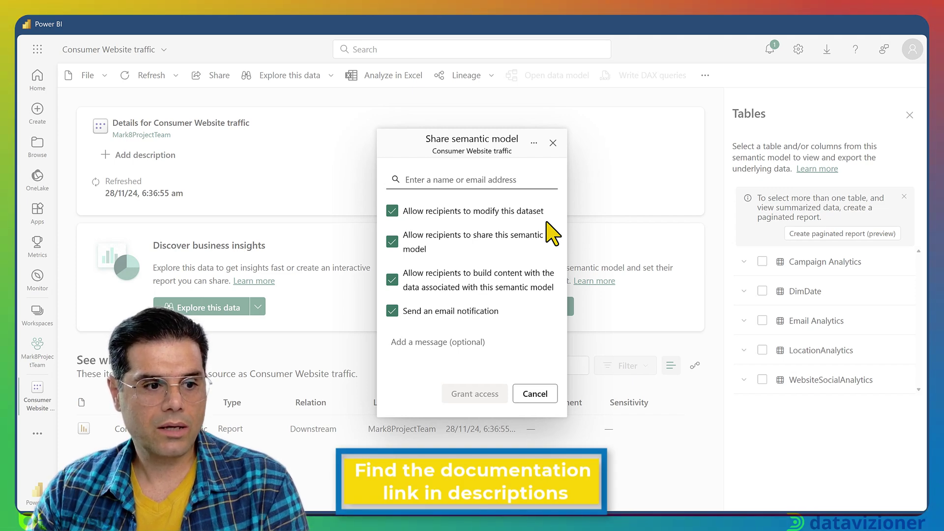
click(393, 212)
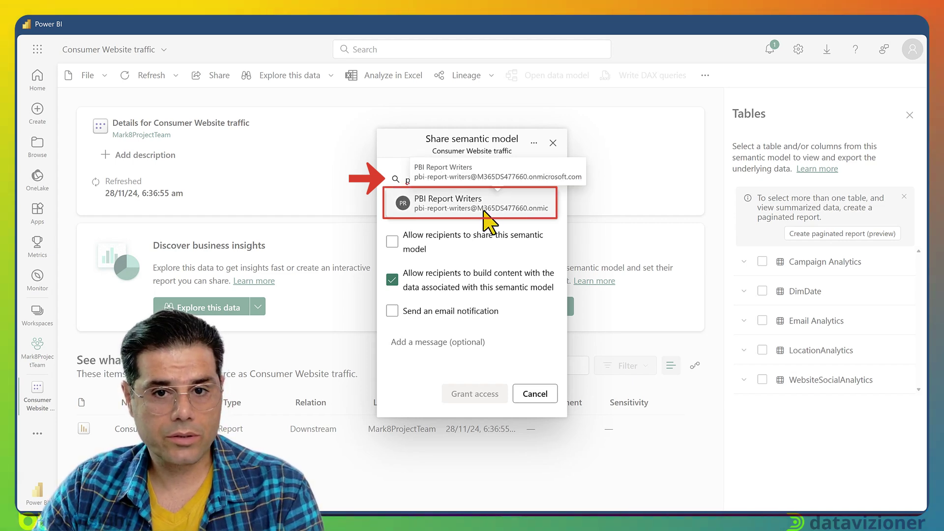
click(484, 212)
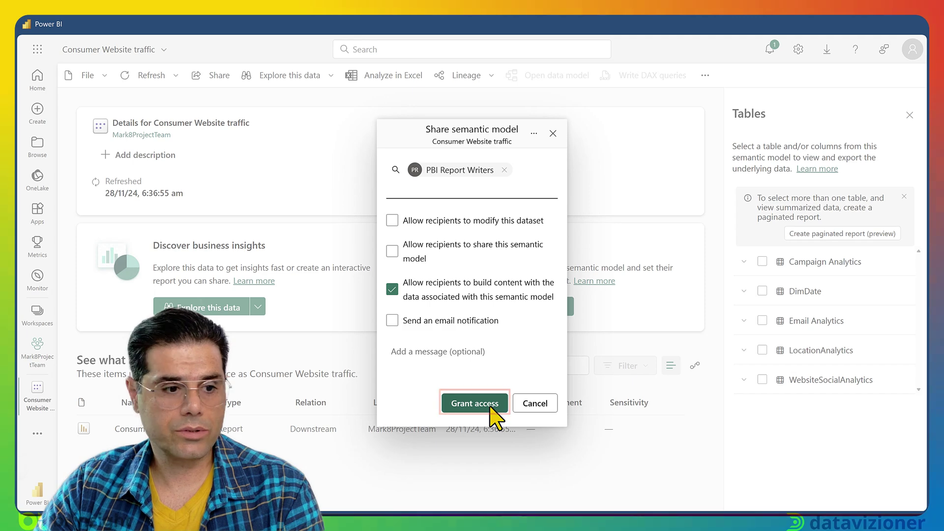
click(491, 406)
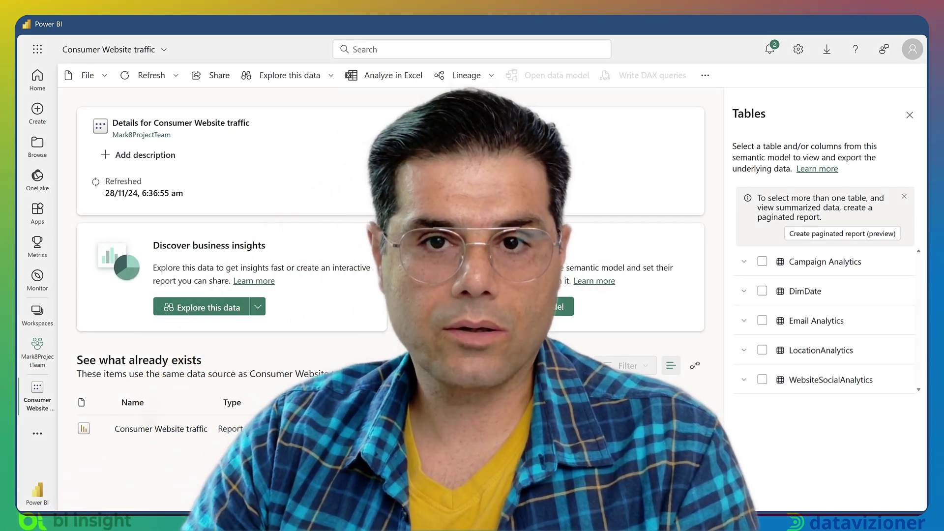
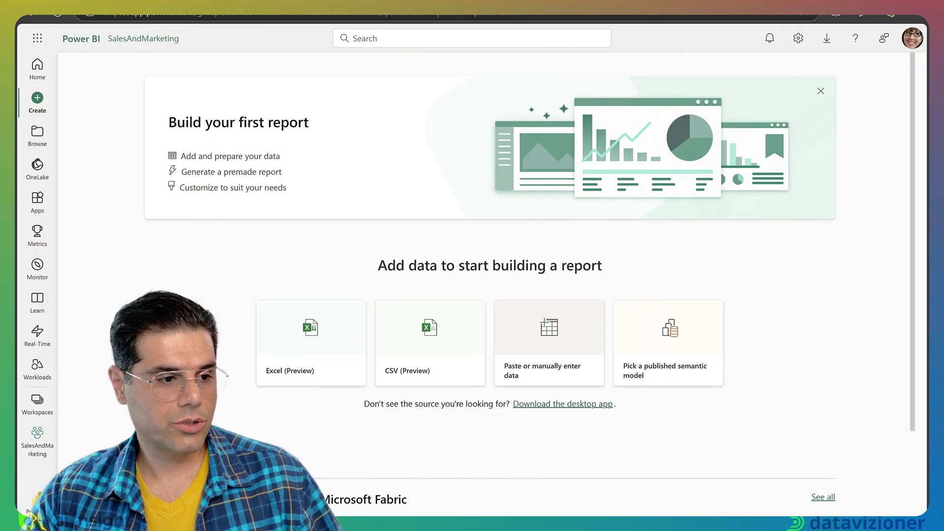
Check which workspaces the report writer's account can access and compare them with the Mark8ProjectTeam workspace that holds the shared model
click(36, 403)
drag(320, 13, 529, 166)
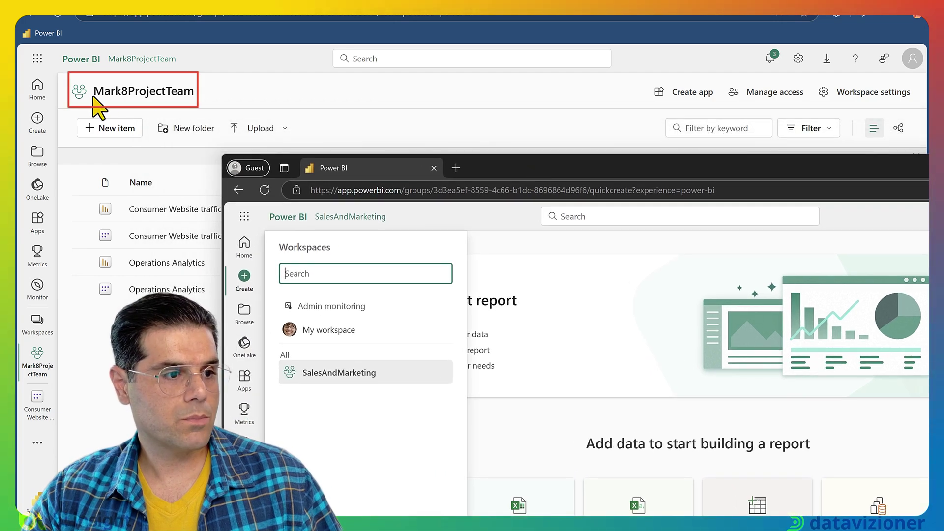
drag(499, 169, 301, 17)
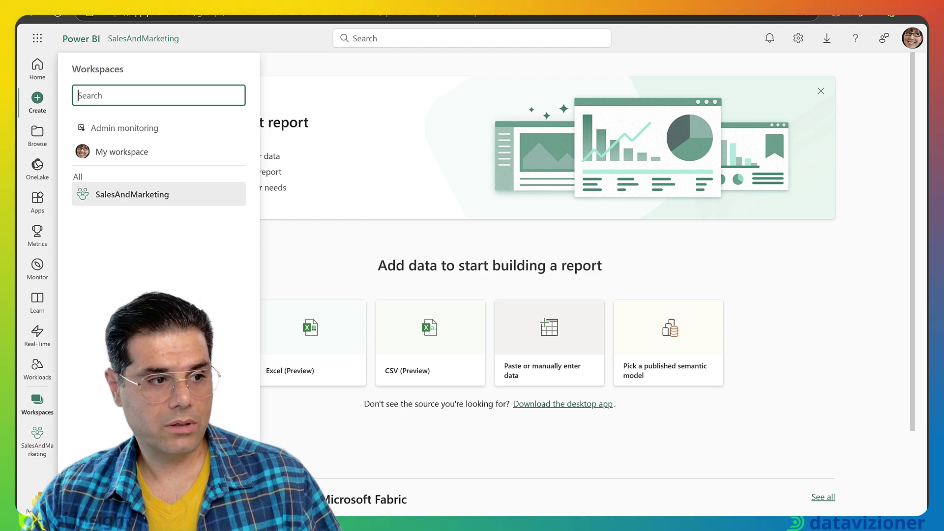
Open the SalesAndMarketing workspace, show its full item list, and start a new report from a published semantic model
click(38, 437)
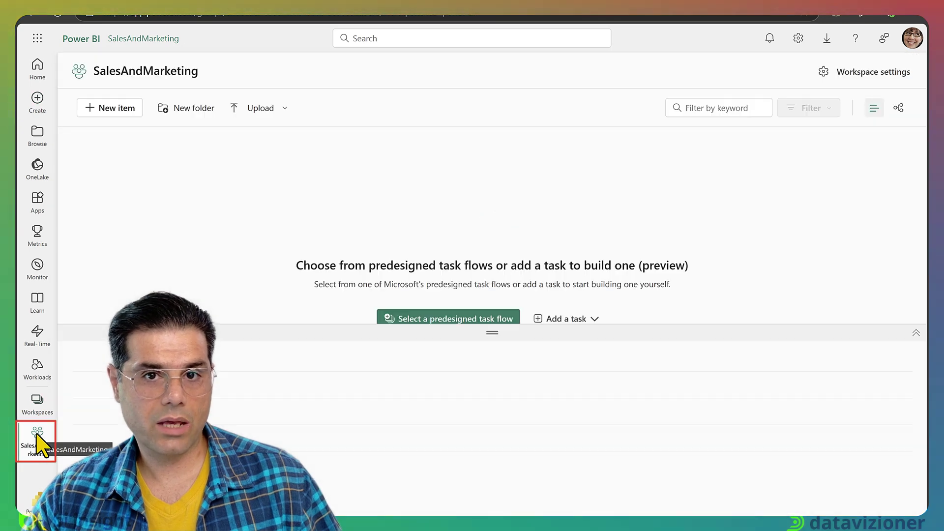
click(916, 333)
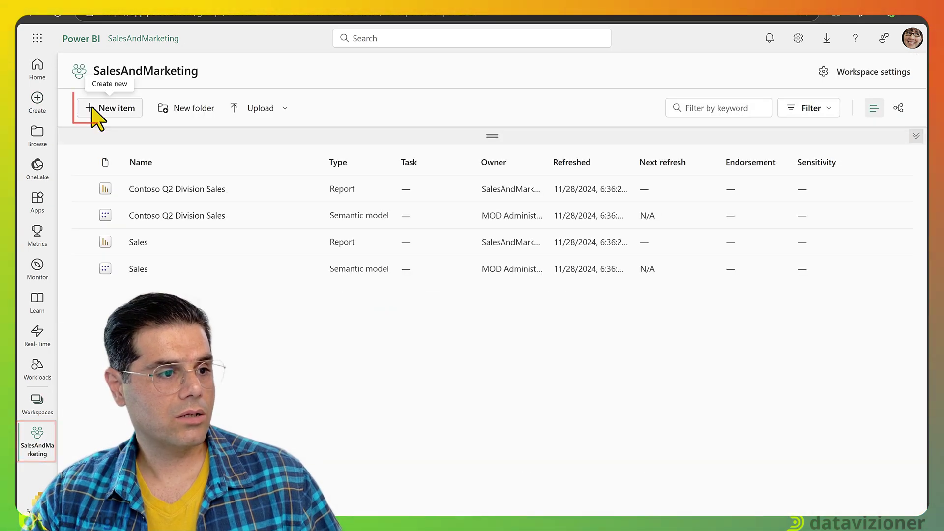
click(118, 110)
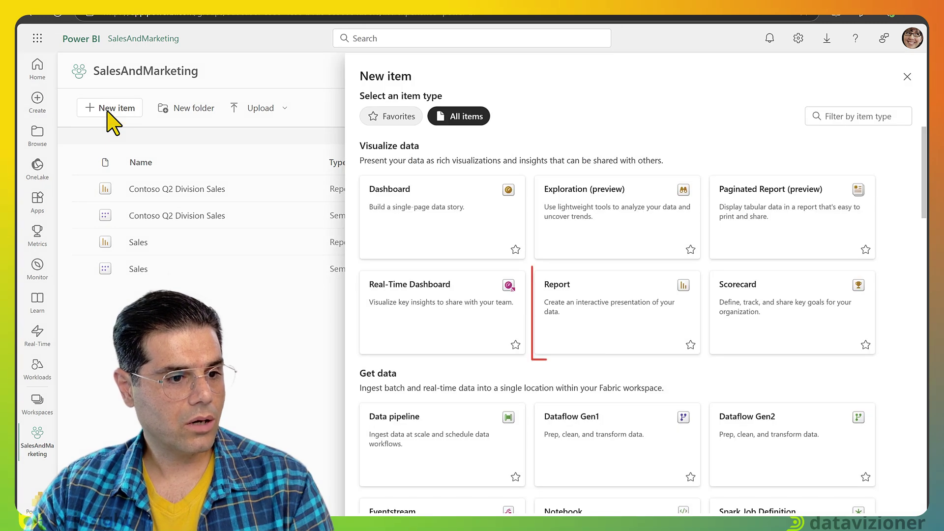
click(680, 275)
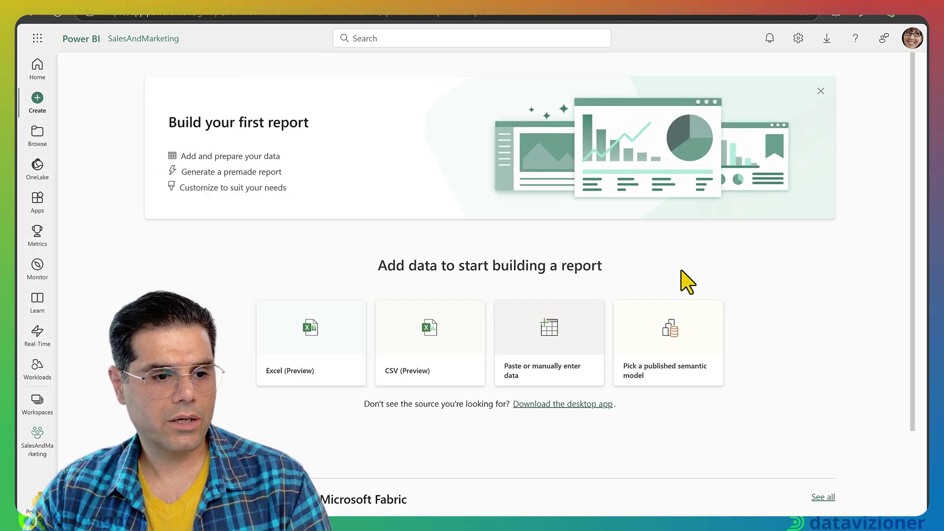
click(683, 327)
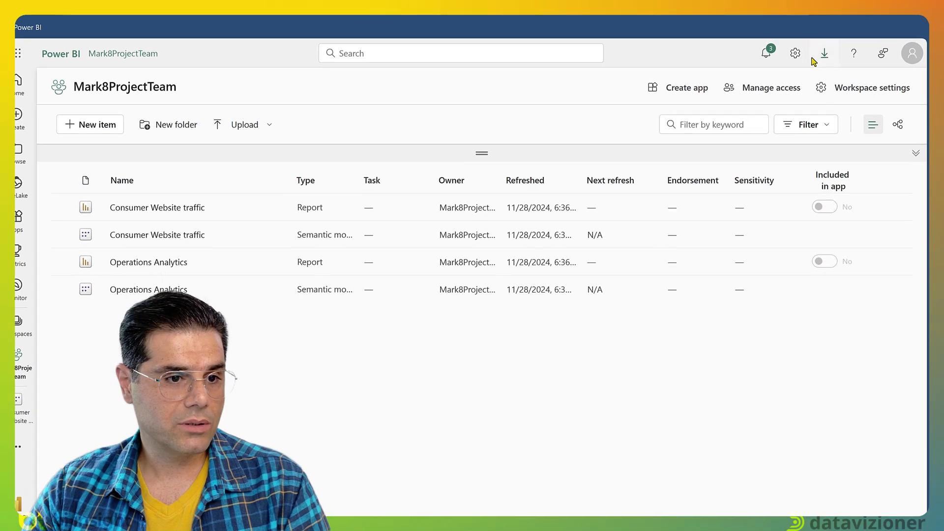
In the admin portal's tenant settings, filter for "semantic" and enable Use semantic models across workspaces
click(795, 54)
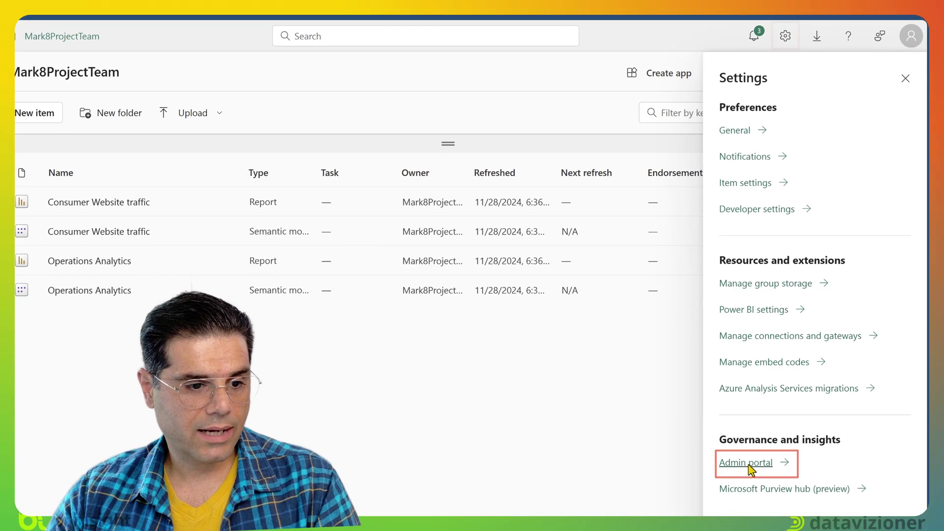
click(723, 470)
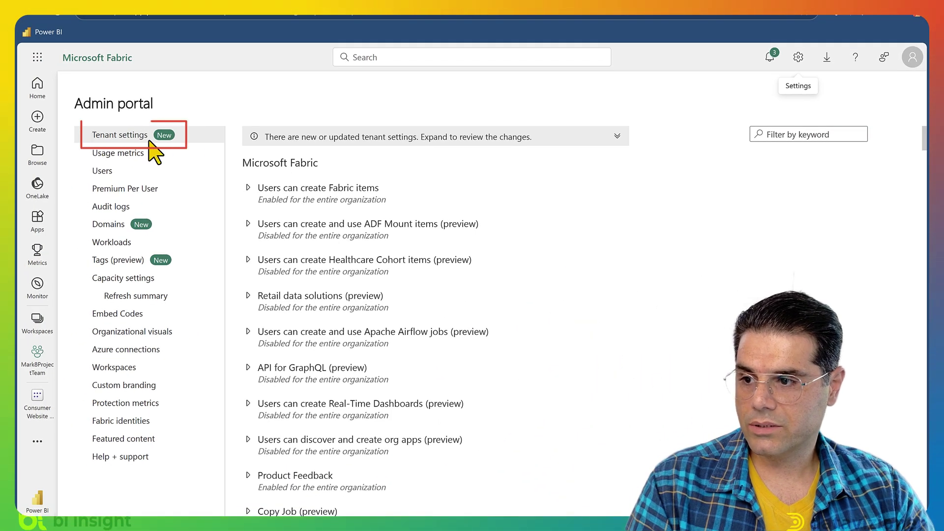
click(828, 139)
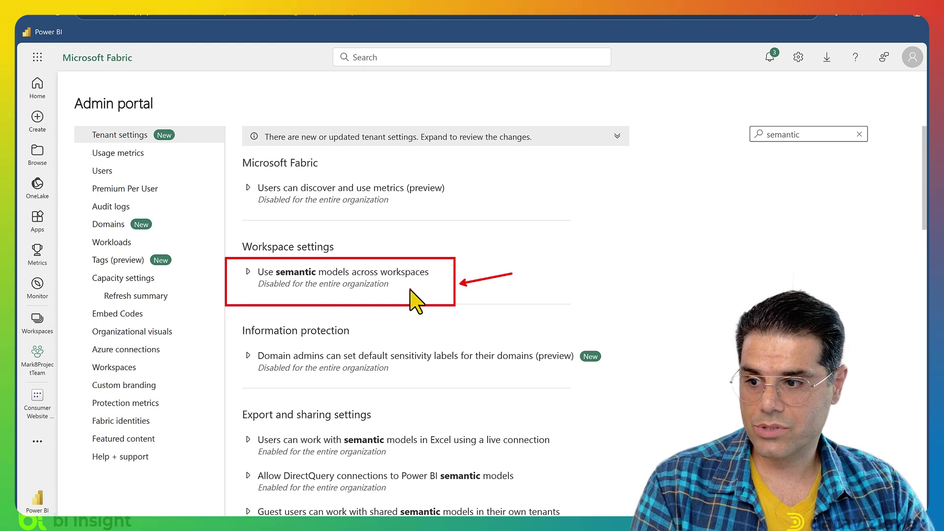
click(248, 272)
click(269, 333)
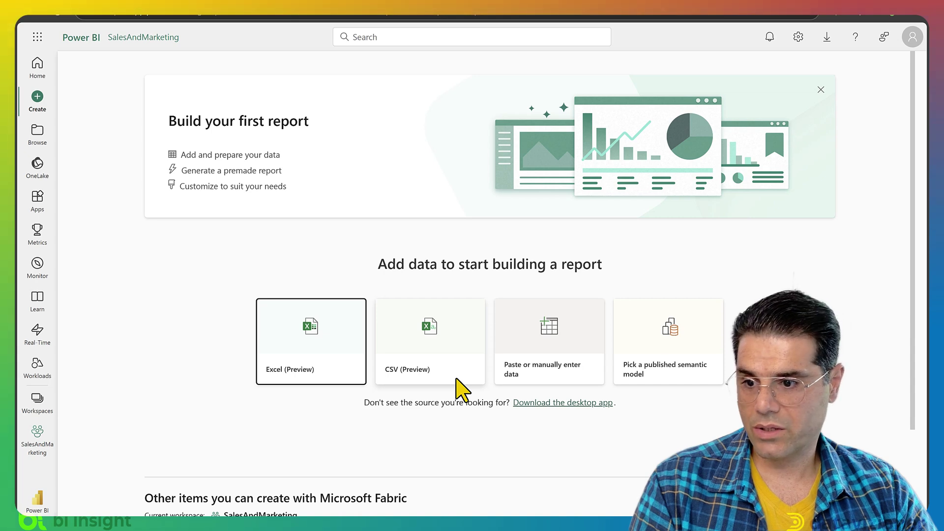
From the report writer's account, auto-create a report from the published Consumer Website traffic semantic model in Mark8ProjectTeam
click(649, 377)
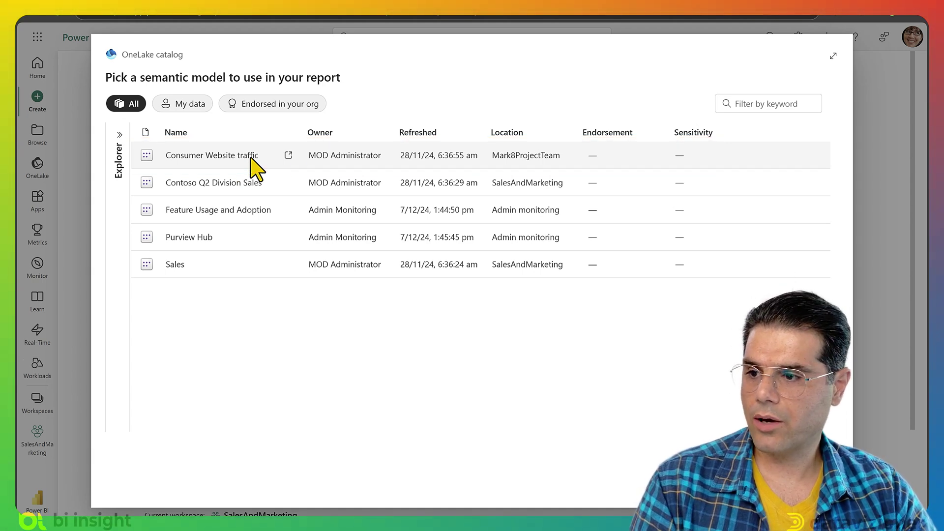
click(232, 164)
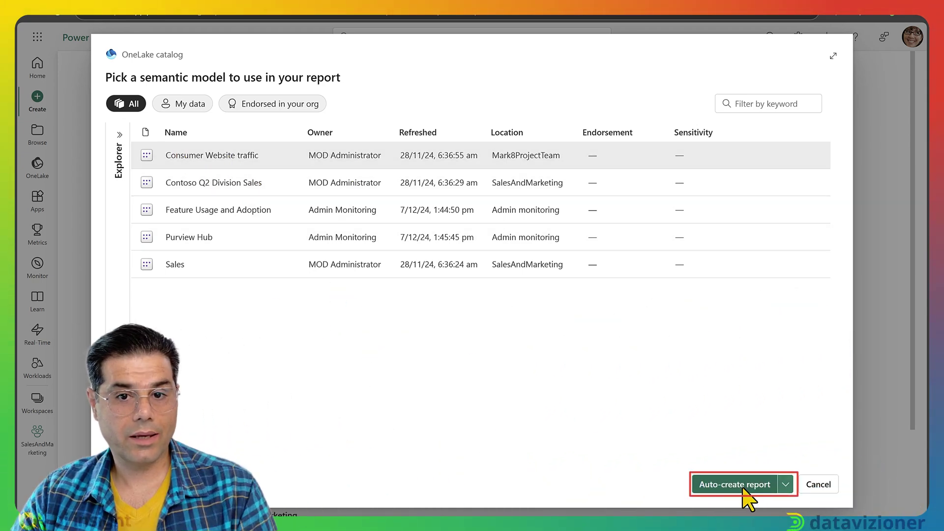
click(744, 491)
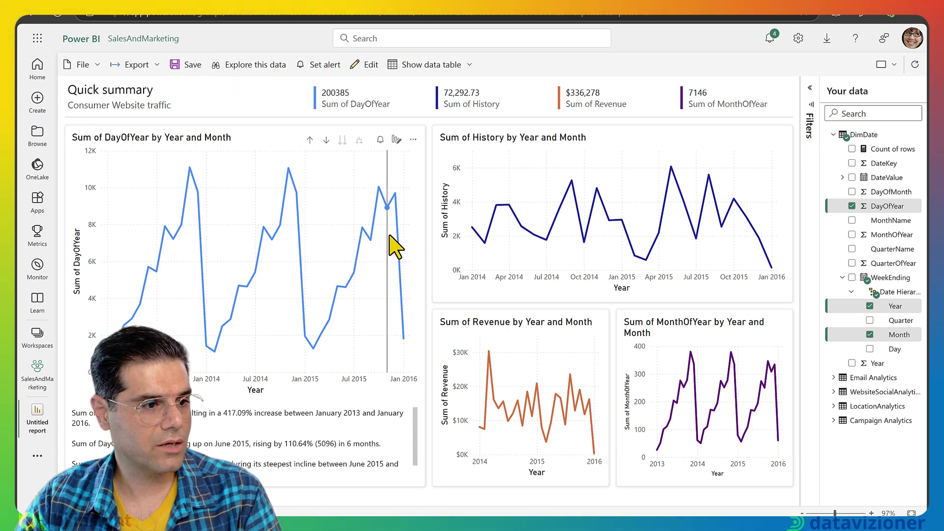
Save the auto-created report as "Consumer website traffic" in the SalesAndMarketing workspace
click(186, 65)
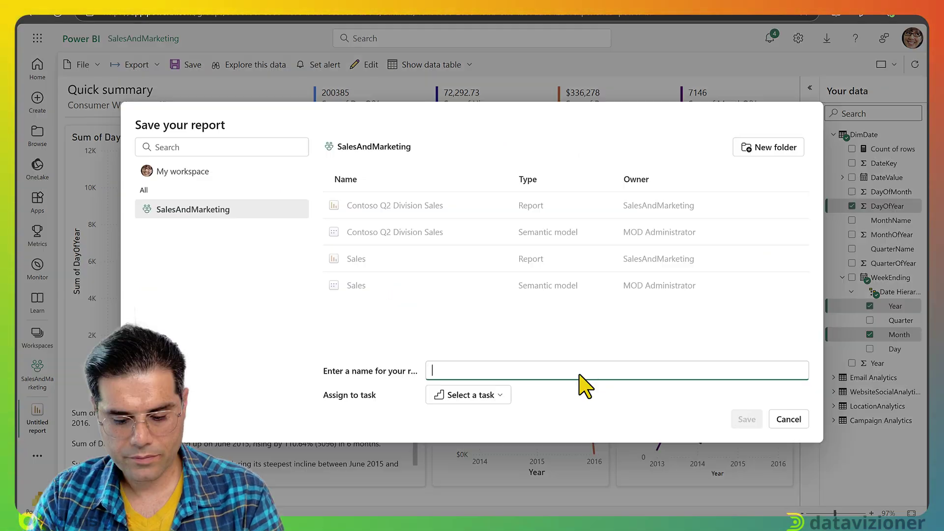
text(Consumer website traffic)
click(747, 419)
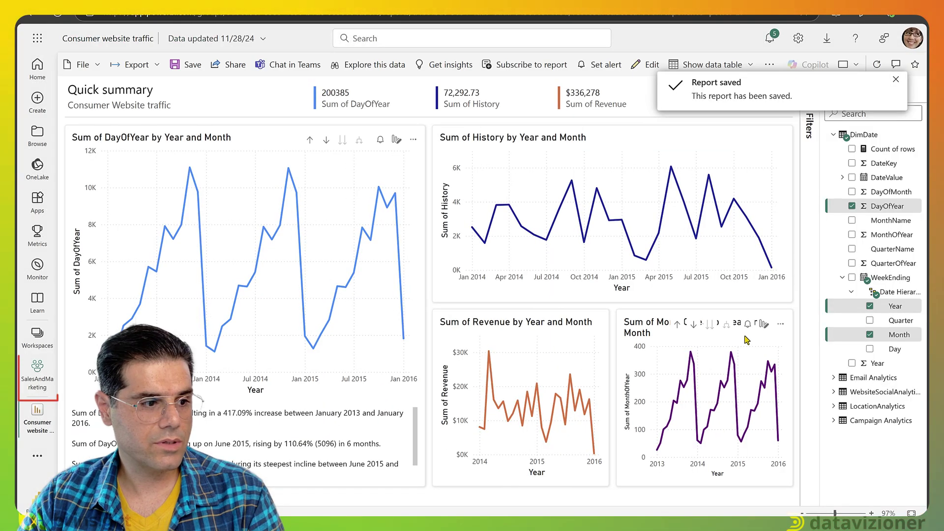
Return to the SalesAndMarketing workspace and view the item lineage of the Consumer website traffic report
click(38, 384)
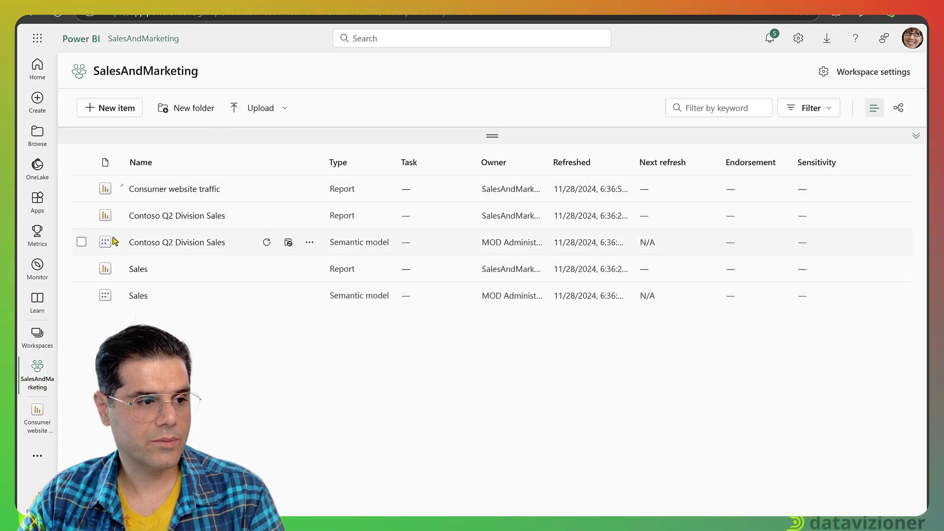
click(309, 189)
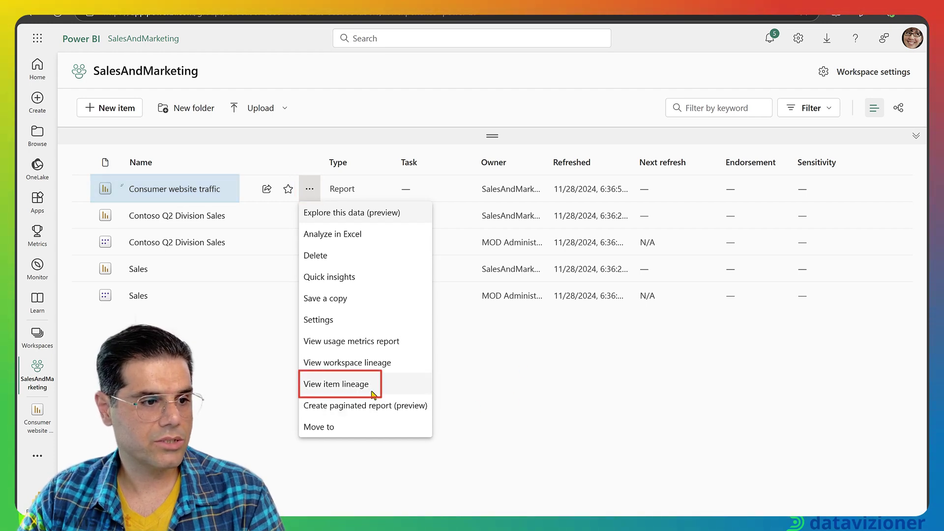
click(341, 393)
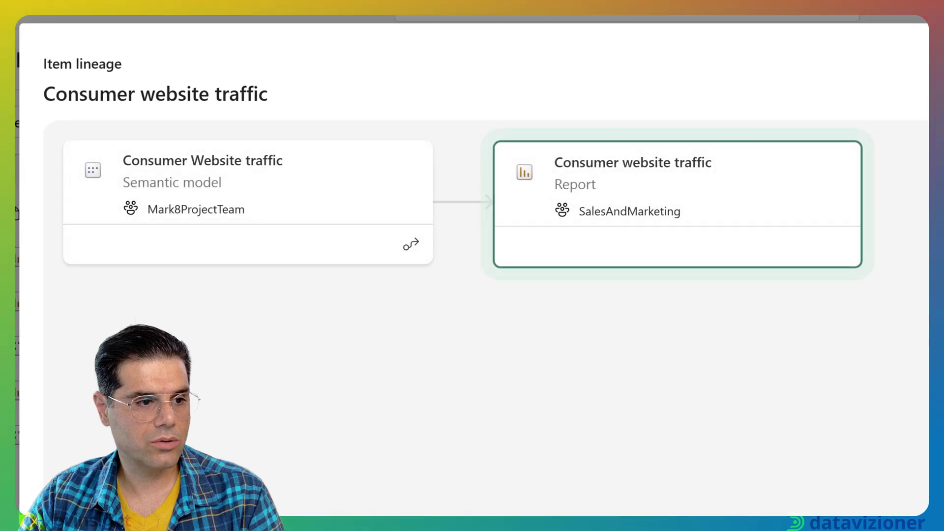
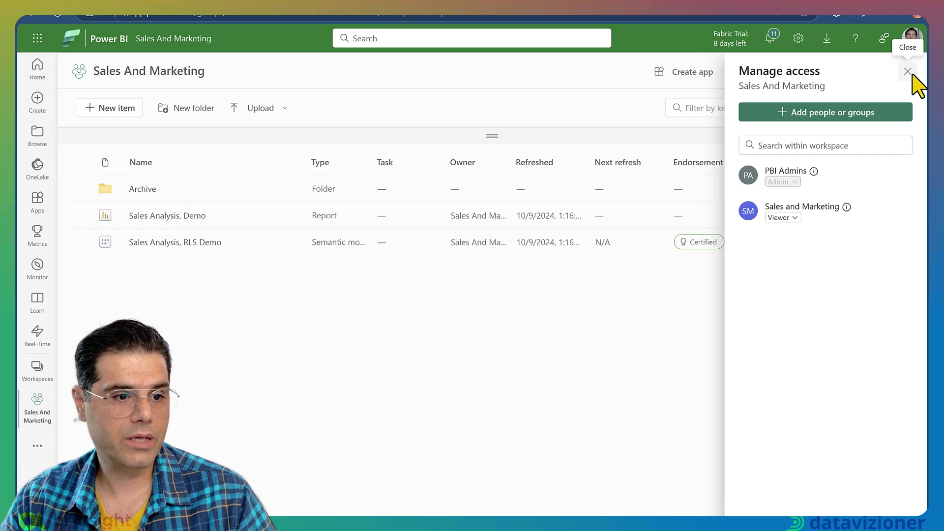
Close the Sales And Marketing workspace access list and open the permission management of the Sales Analysis, RLS Demo semantic model
click(909, 72)
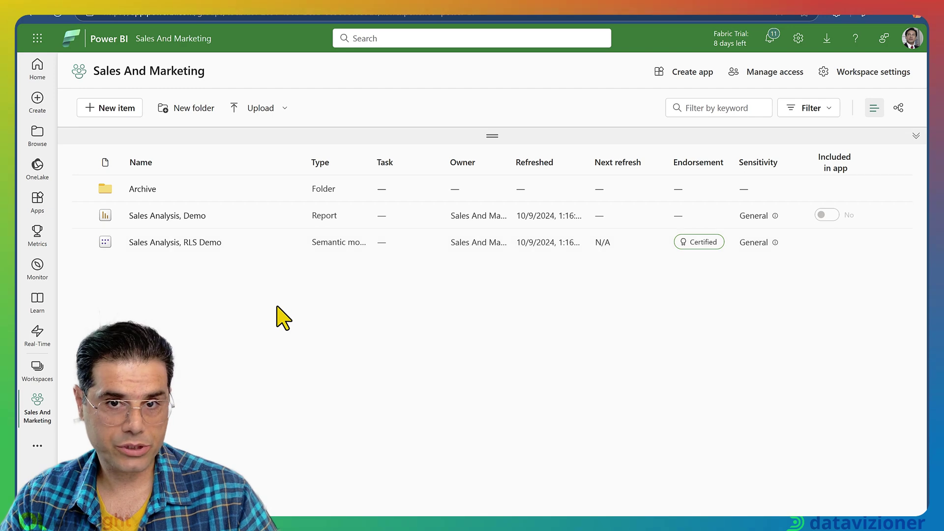
click(161, 246)
click(100, 66)
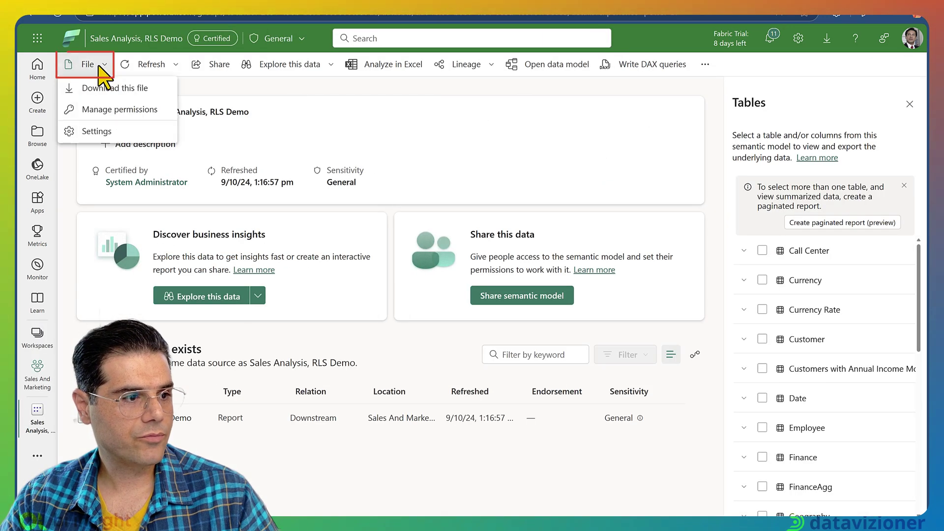
click(103, 110)
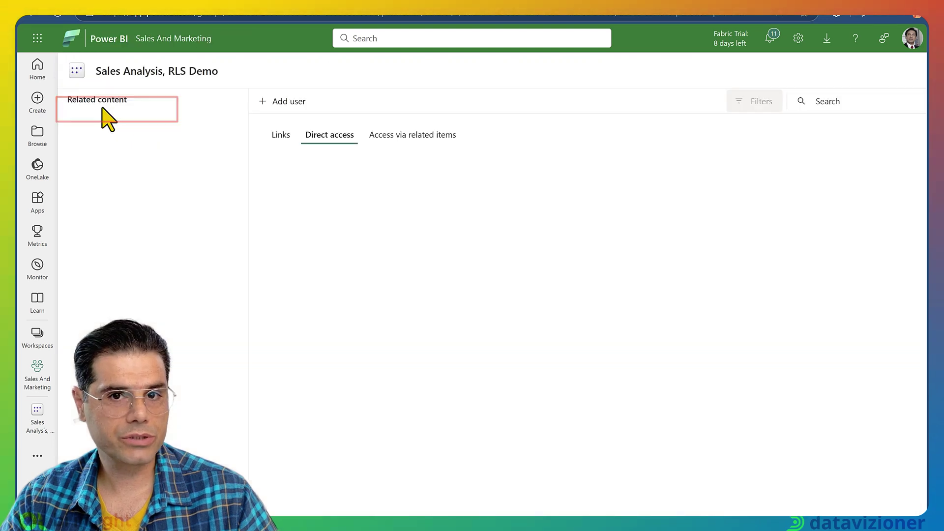
Grant PBI Report Writers direct access to the Sales Analysis, RLS Demo model, allowing only building content and no email notification
click(285, 108)
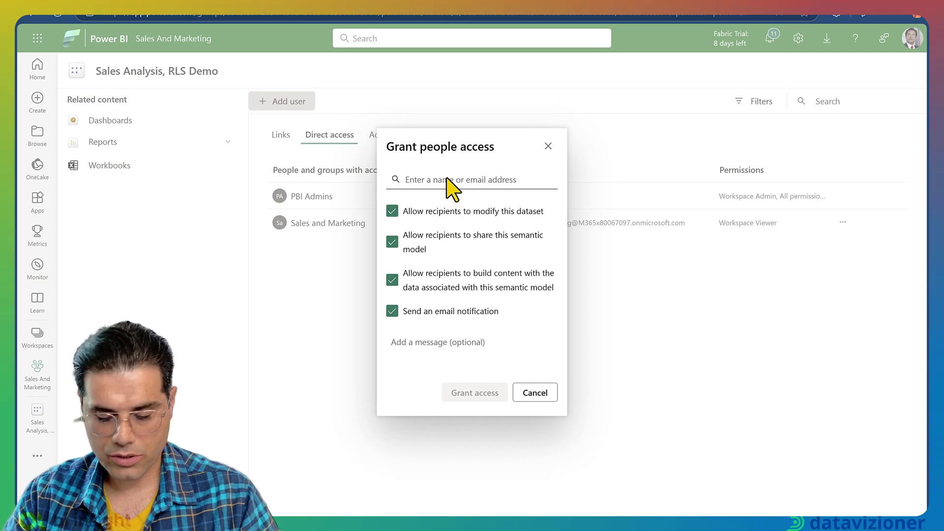
text(pbi rep)
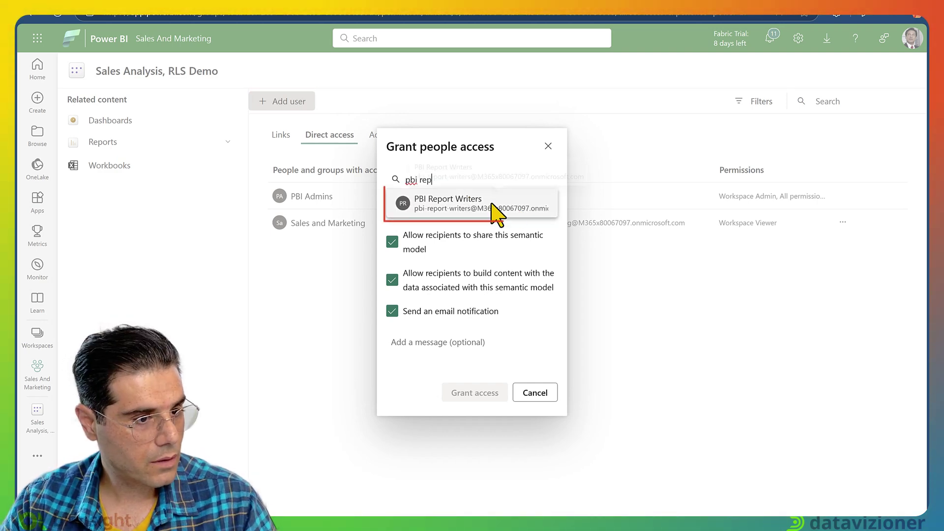
click(475, 212)
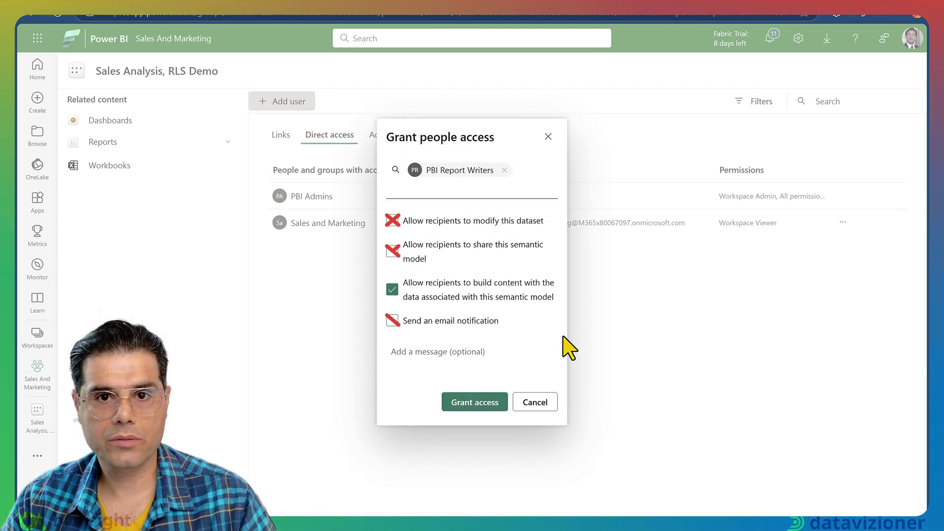
click(475, 404)
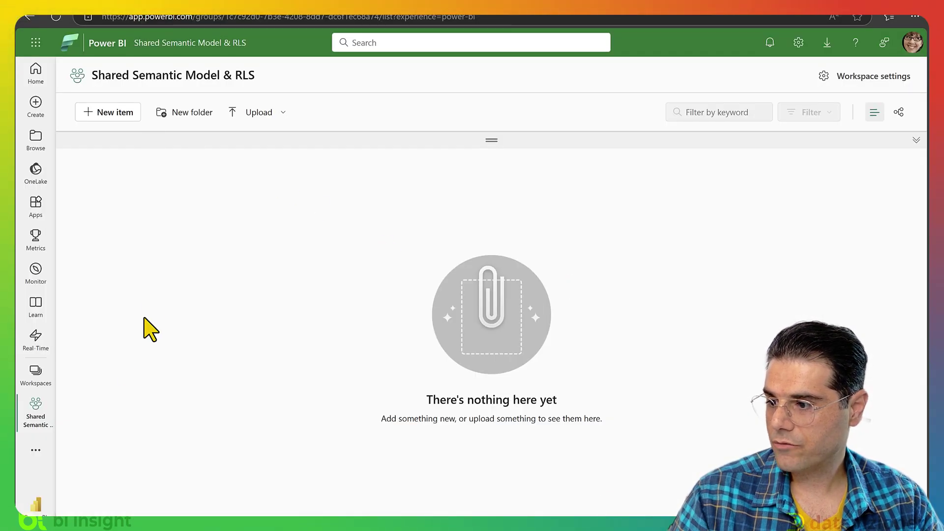
Check which workspaces the report writer's account can access besides Shared Semantic Model & RLS
click(35, 378)
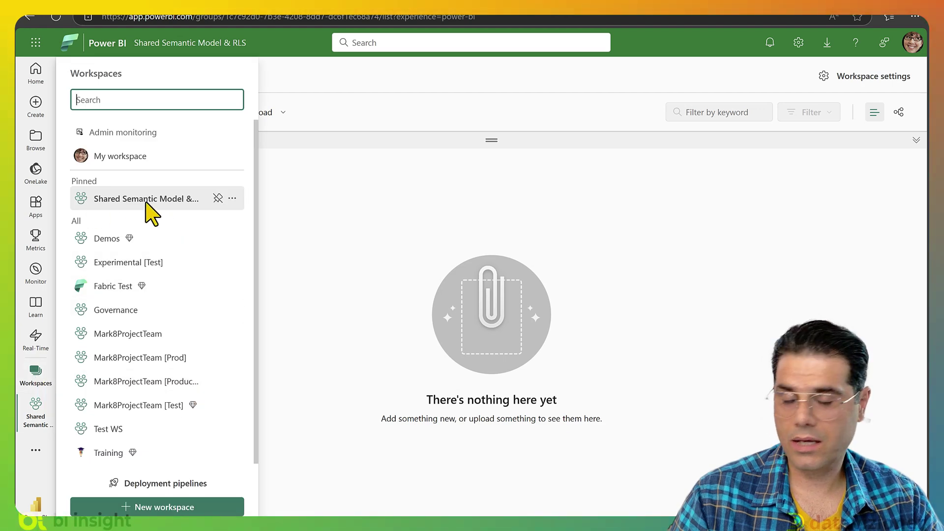
click(500, 210)
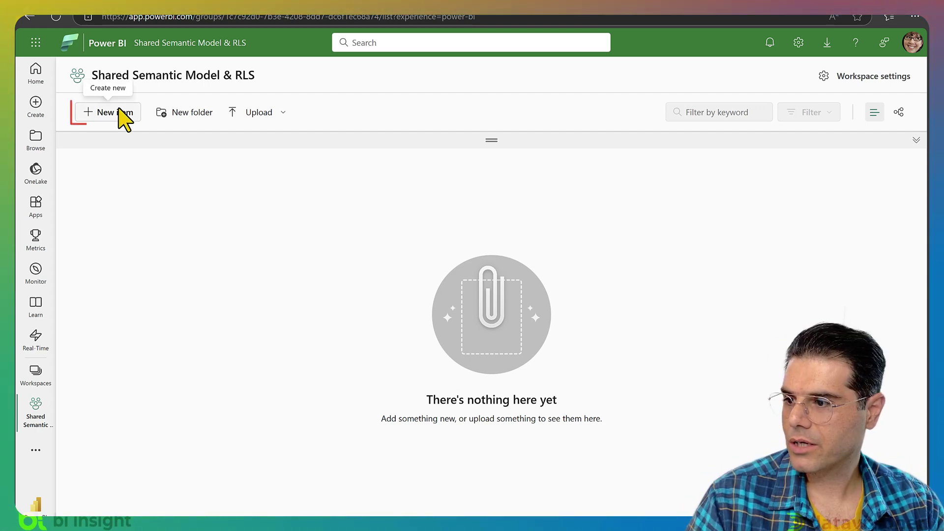
Create a blank report in the Shared Semantic Model & RLS workspace from the published Sales Analysis, RLS Demo semantic model
click(103, 114)
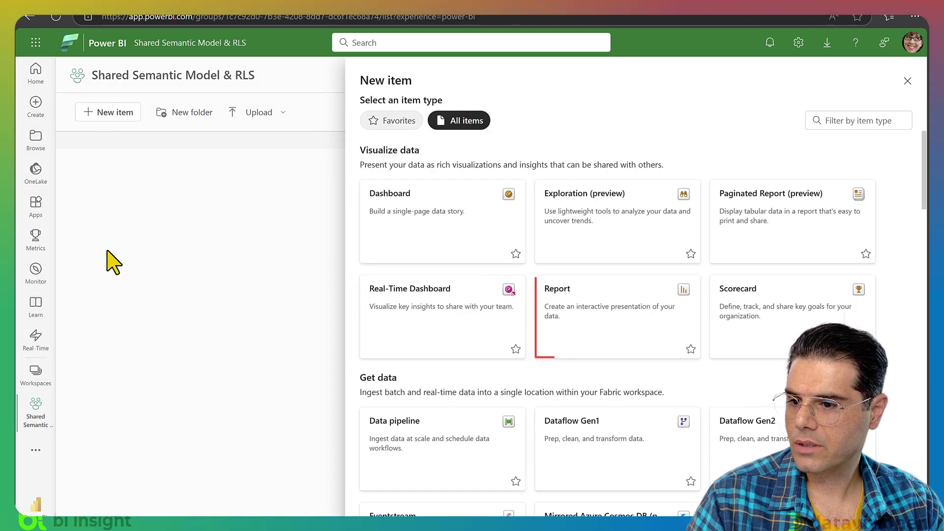
click(600, 311)
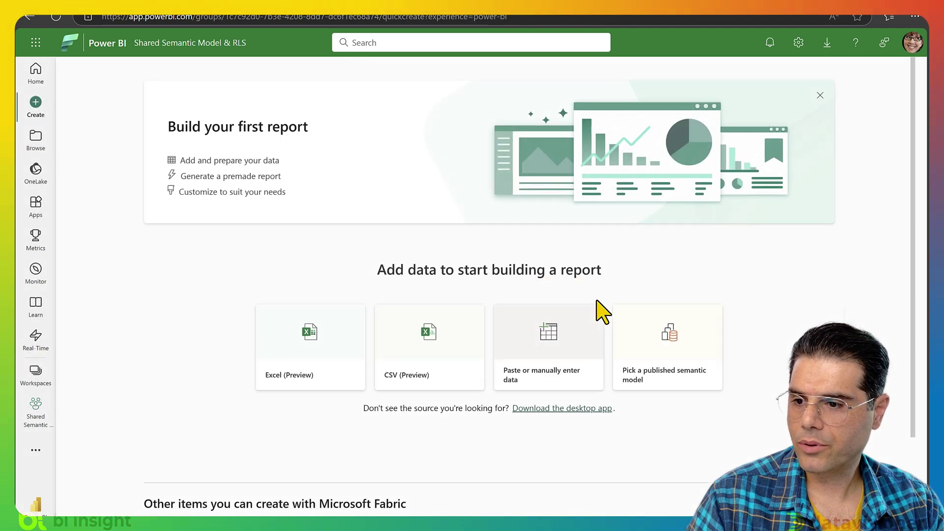
click(677, 378)
click(248, 172)
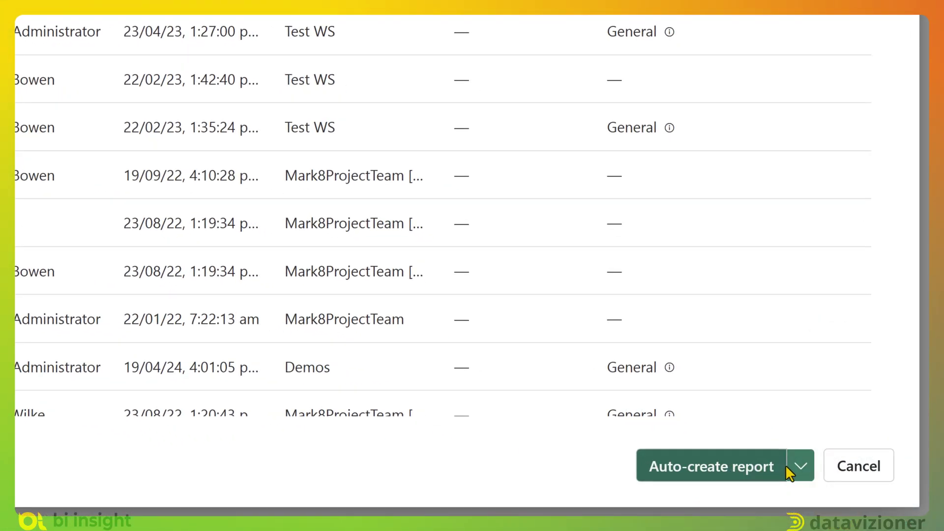
click(800, 471)
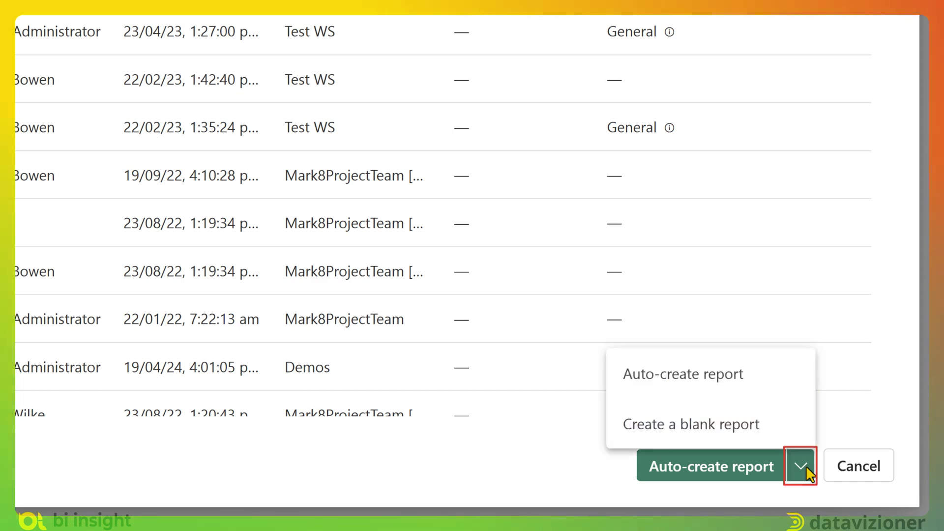
click(699, 429)
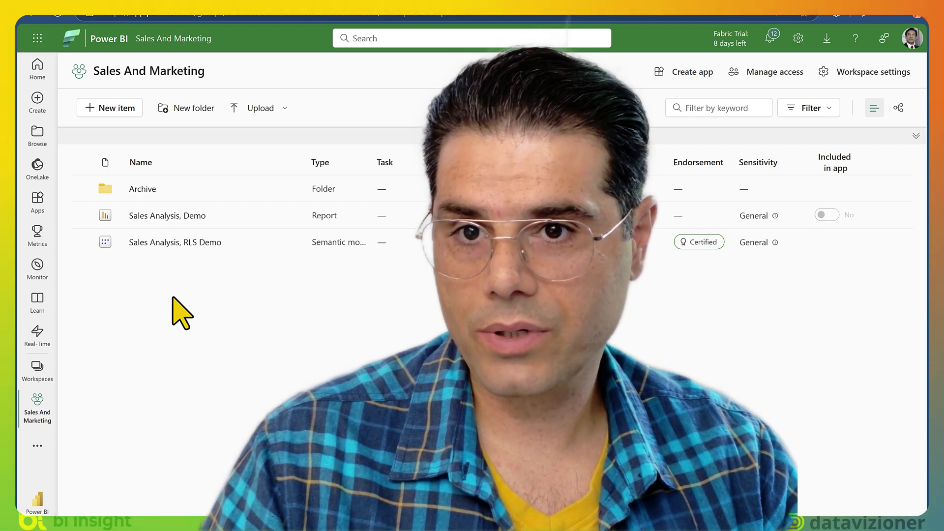
In the row-level security of the Sales Analysis, RLS Demo model, add PBI Report Writers to the Internet Sales 2013 role and save
mouse_move(187, 245)
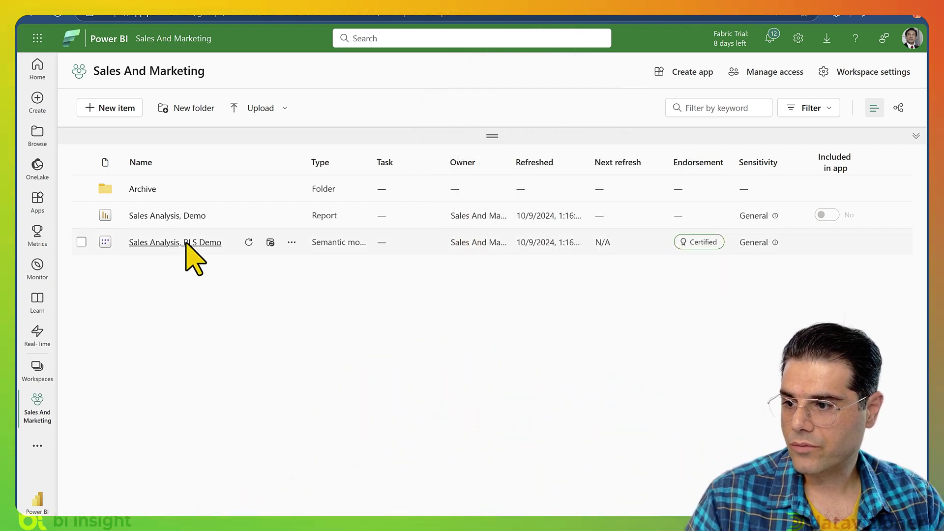
click(293, 242)
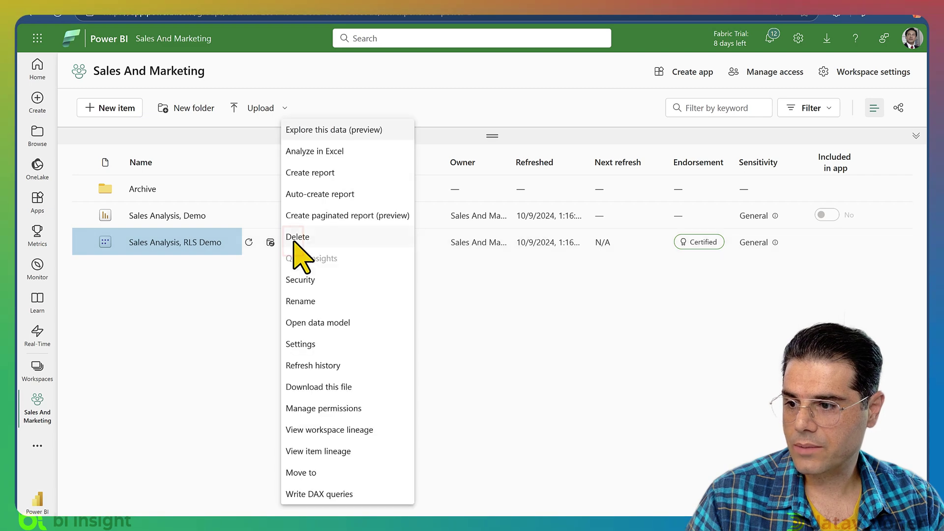
click(305, 284)
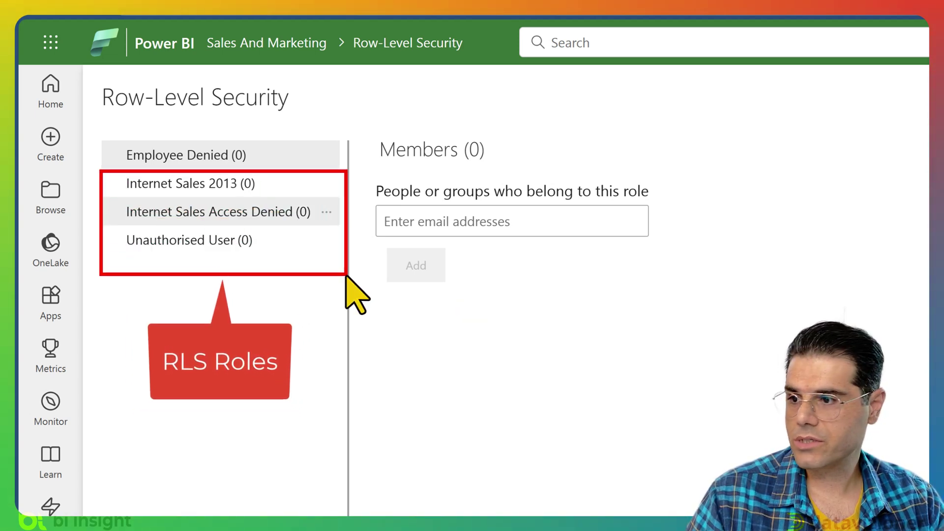
click(254, 182)
click(552, 225)
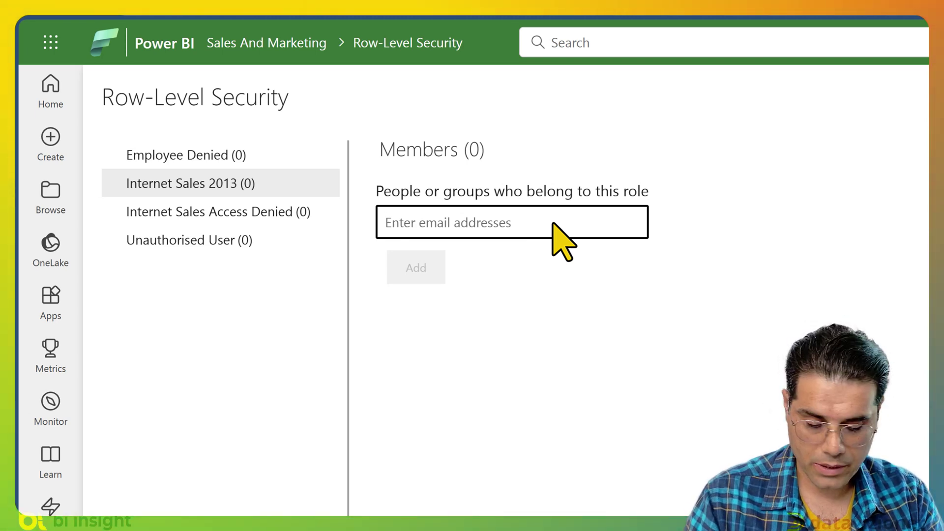
click(560, 270)
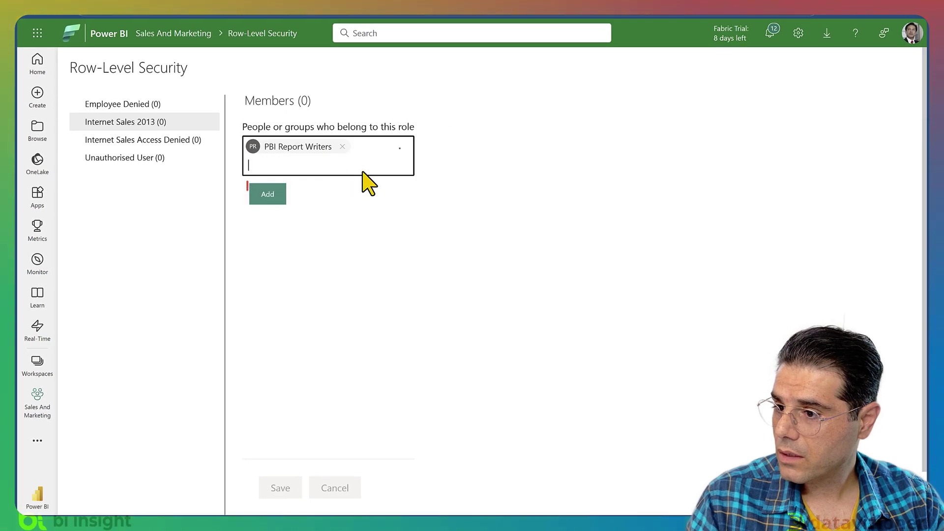
click(266, 194)
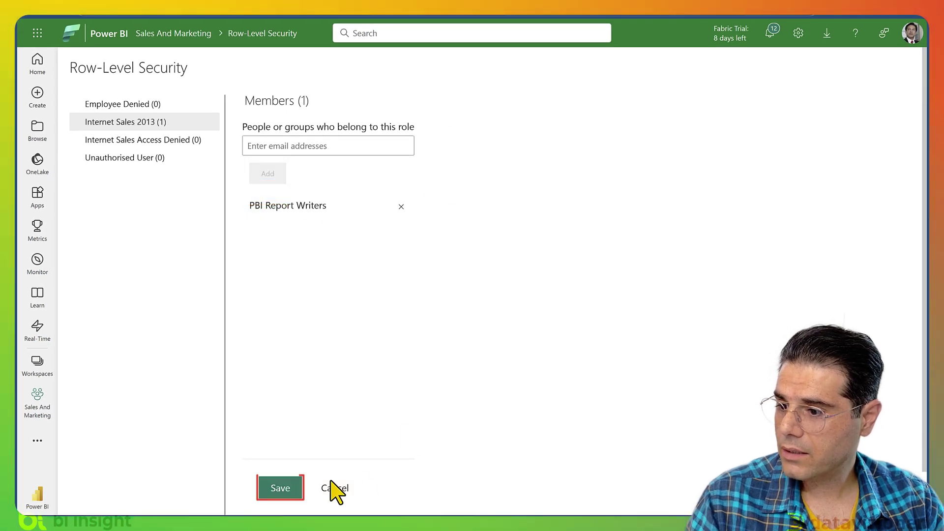
click(277, 490)
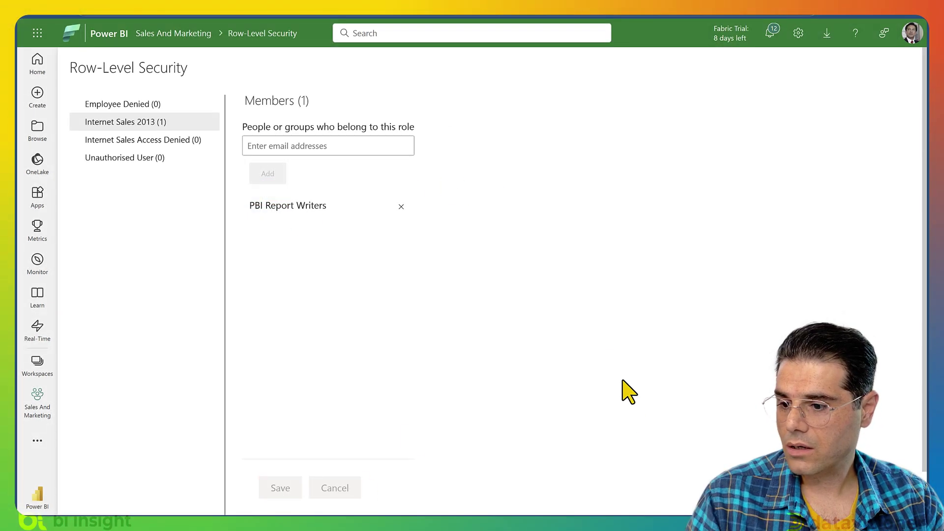
Switch to the report writer's InPrivate browser window and refresh the blank report
mouse_move(512, 529)
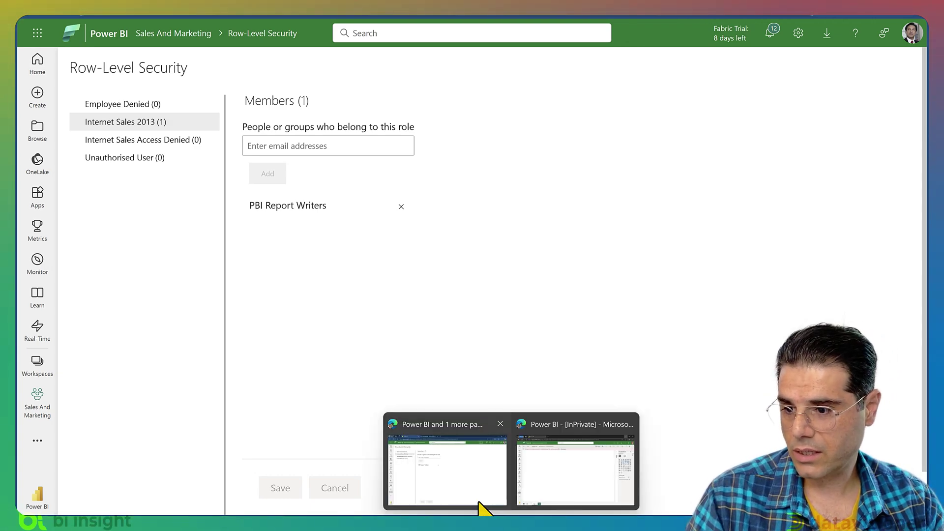
click(571, 506)
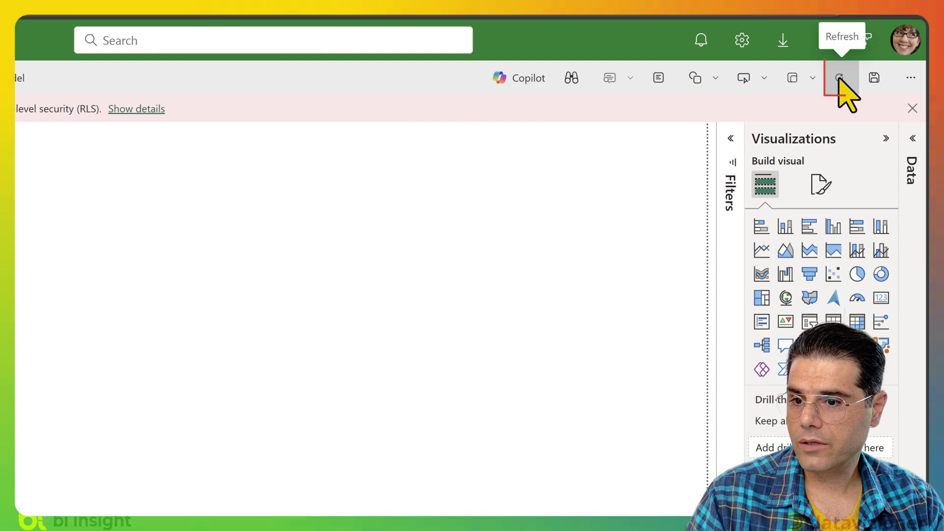
click(840, 77)
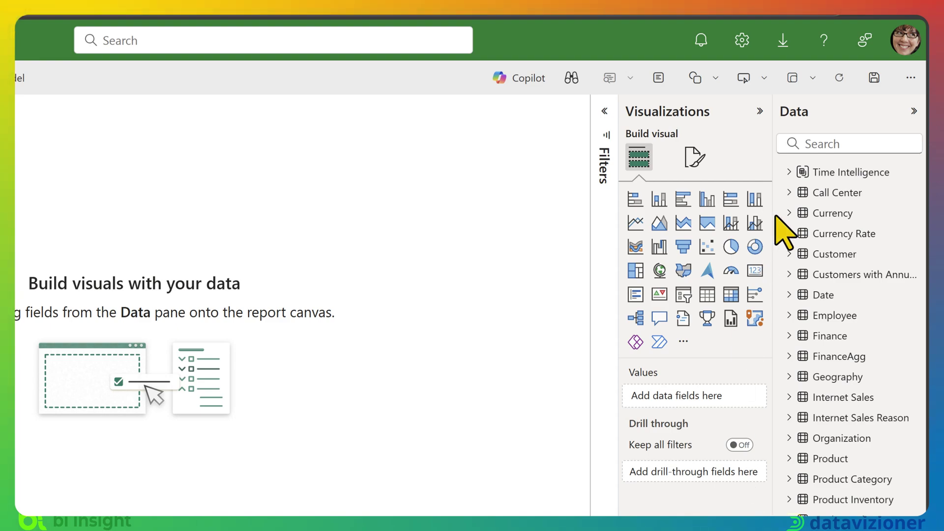
Build a table visual of the Internet Sales base measure by CalendarYear from the Date table and place it mid-canvas
click(789, 397)
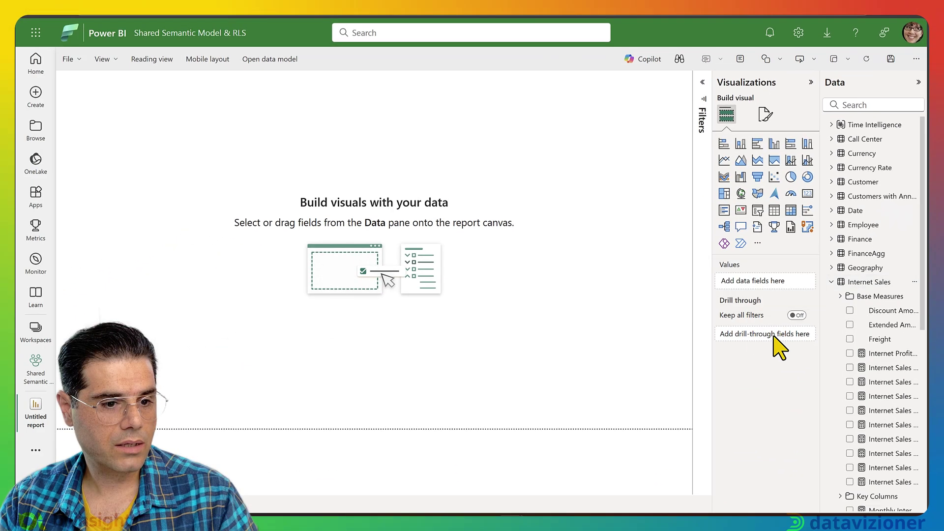
click(841, 297)
drag(821, 364, 763, 364)
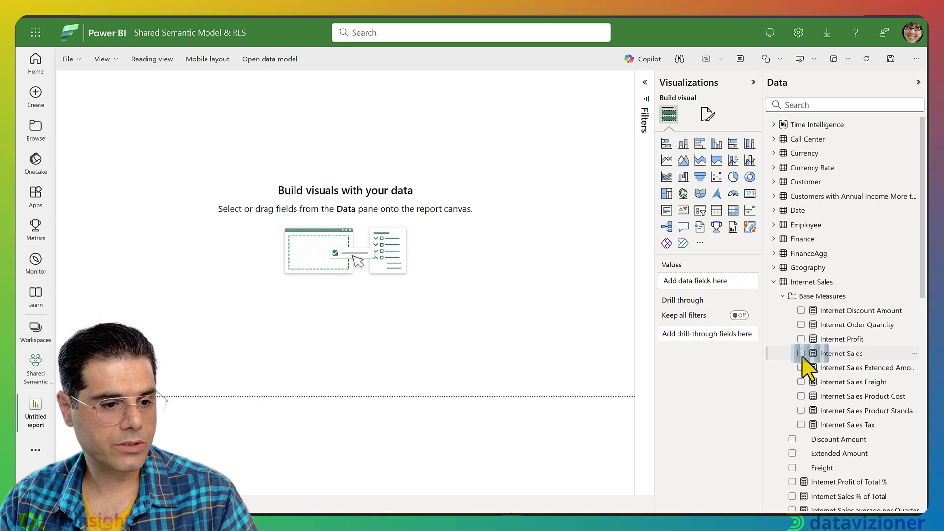
click(803, 358)
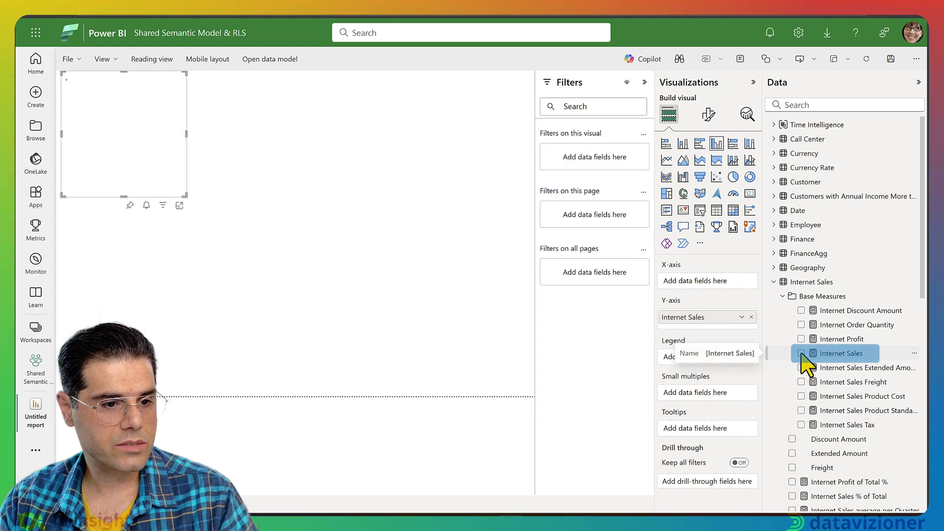
click(775, 211)
click(792, 267)
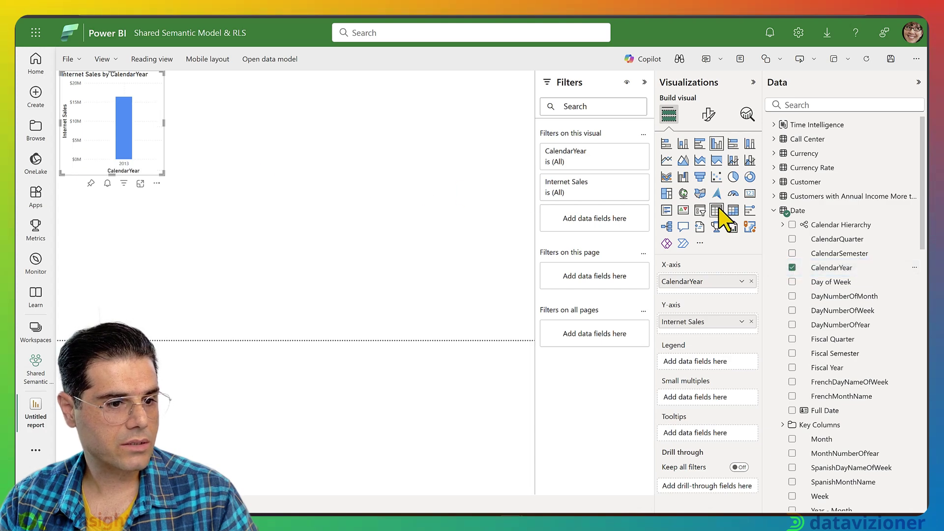
click(718, 211)
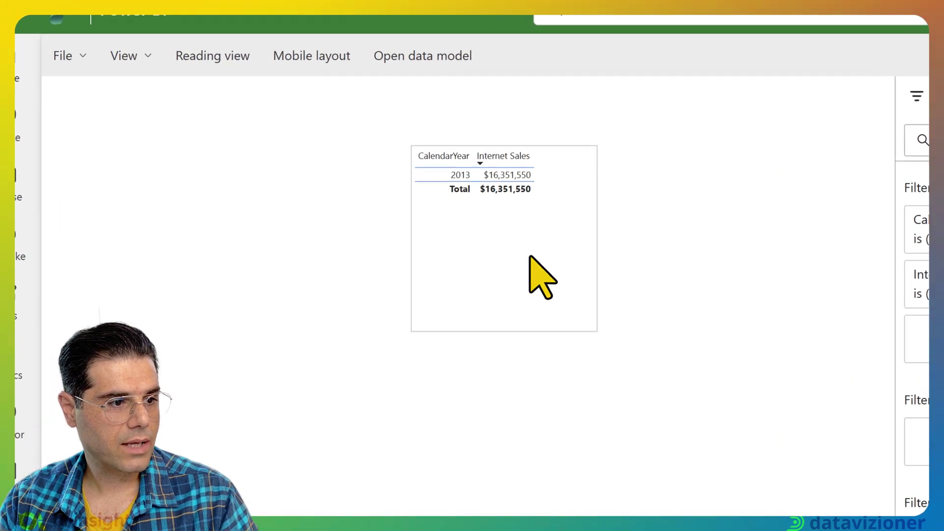
click(530, 257)
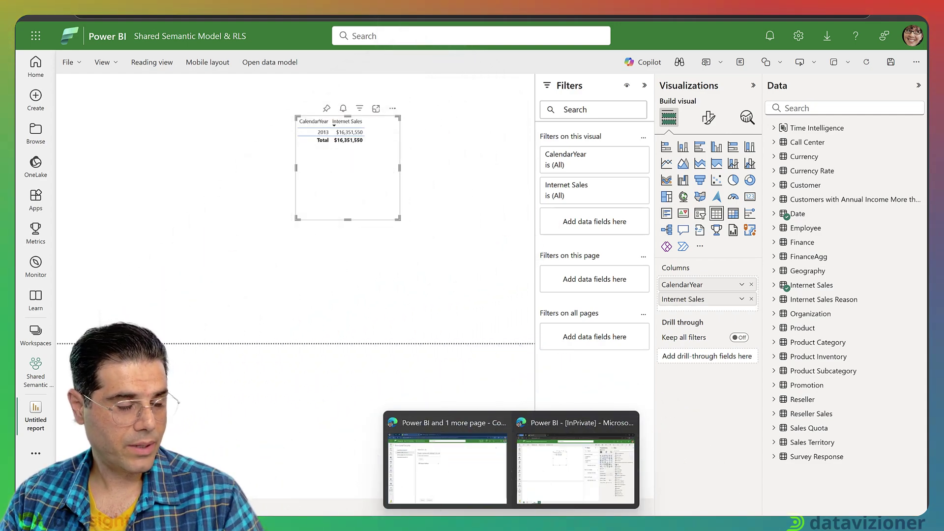
Return to the row-level security window, place it over the report window, remove PBI Report Writers from the Internet Sales 2013 role and save
click(447, 458)
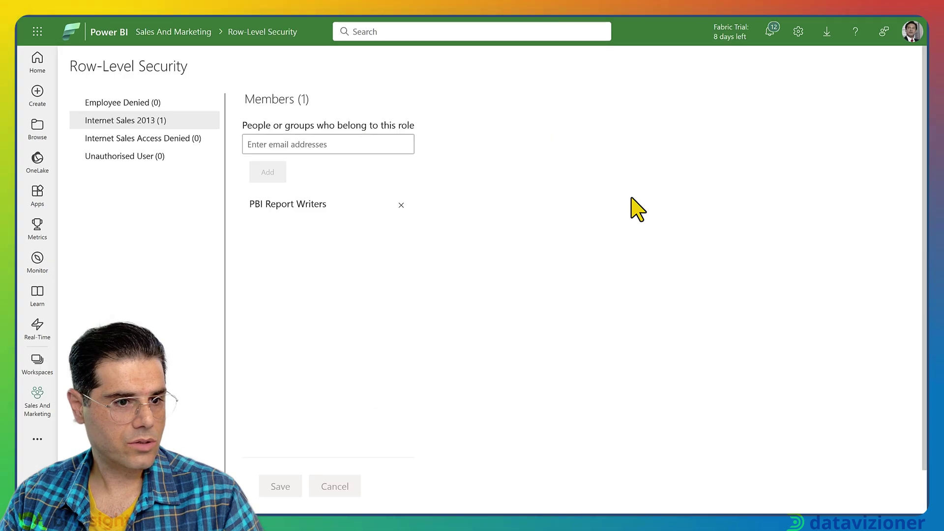
drag(779, 23, 704, 55)
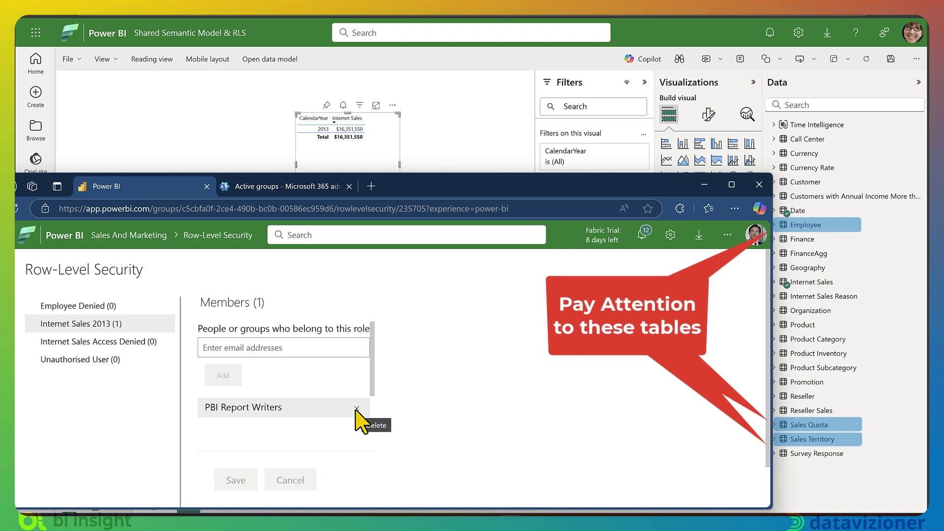
click(357, 409)
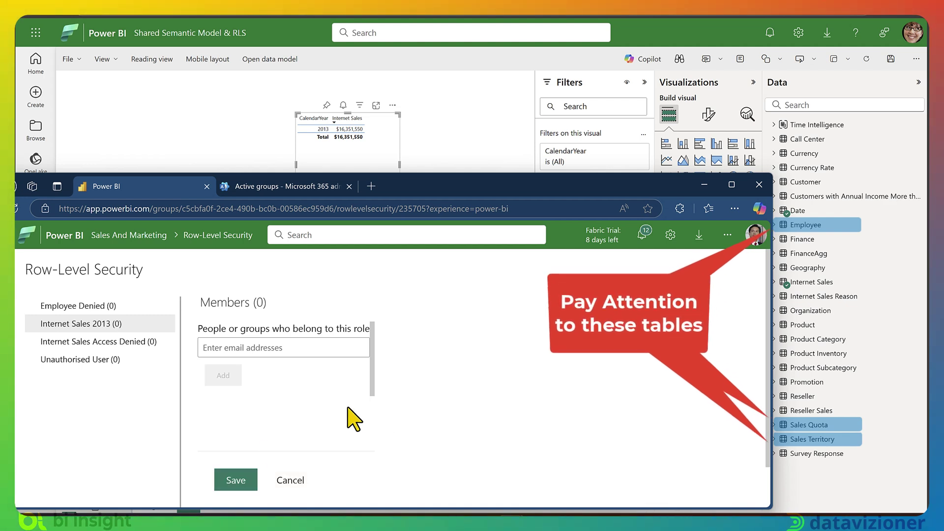
click(236, 481)
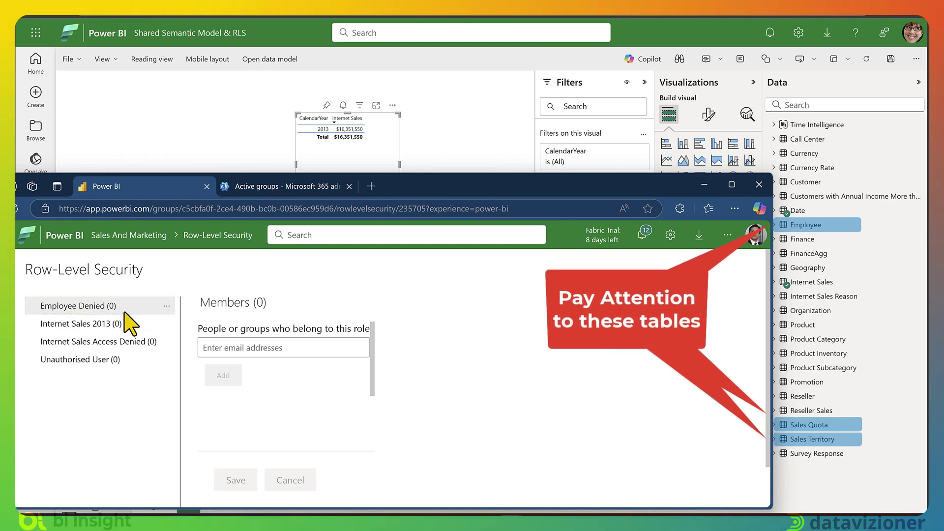
Add PBI Report Writers to the Employee Denied role, save the membership, and return to the report writer's untitled report
click(286, 348)
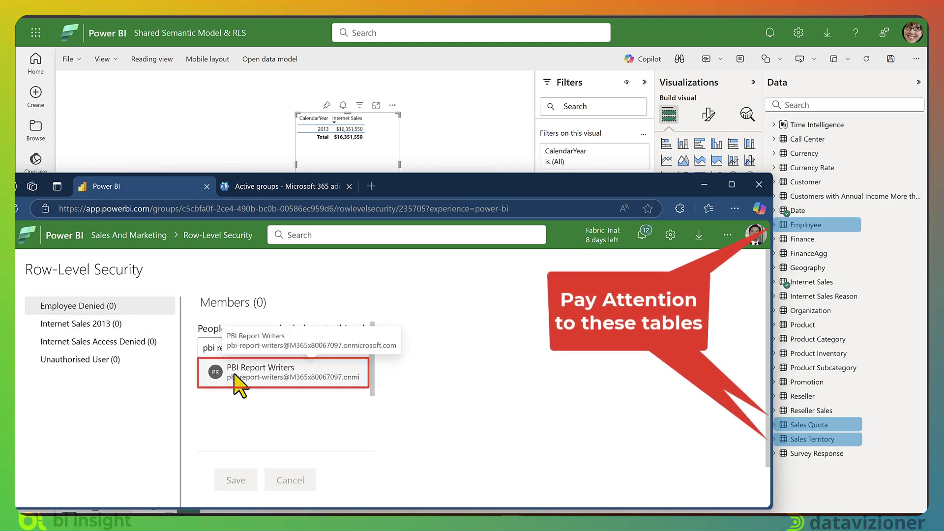
click(235, 372)
click(226, 397)
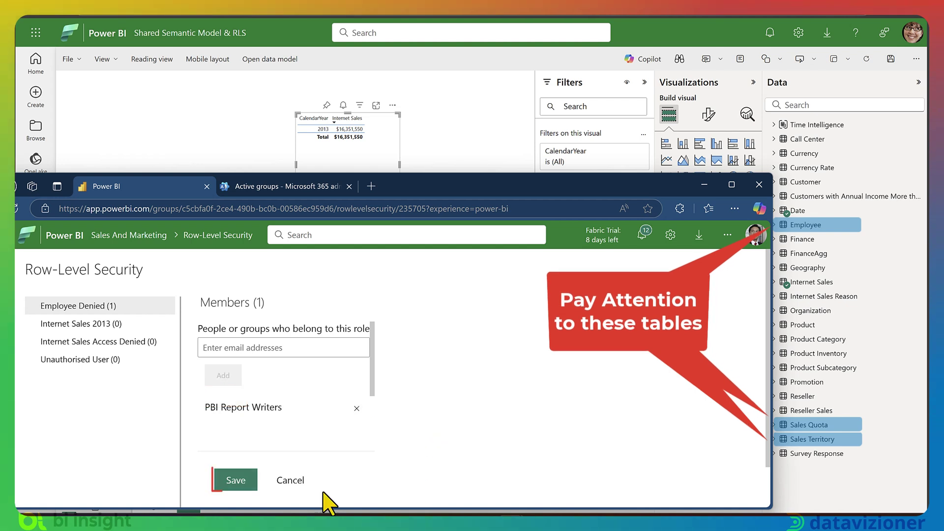
click(234, 478)
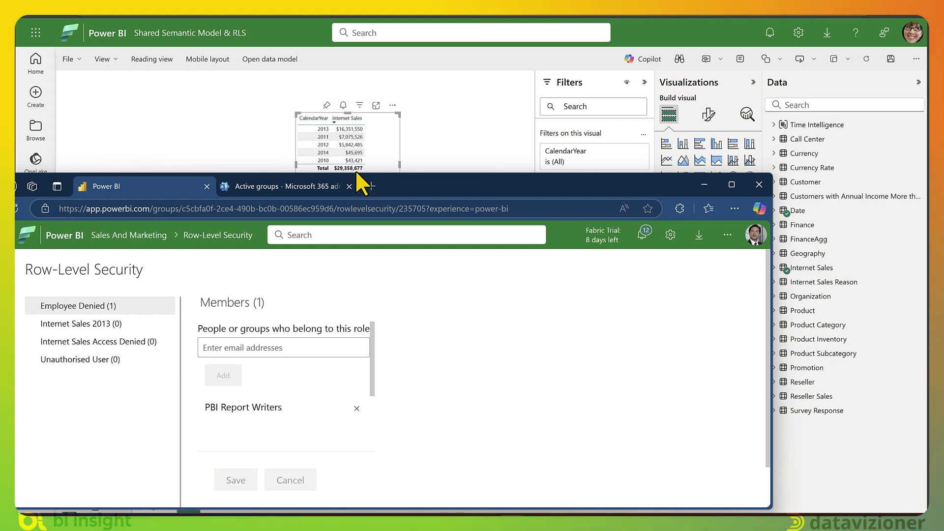
click(825, 210)
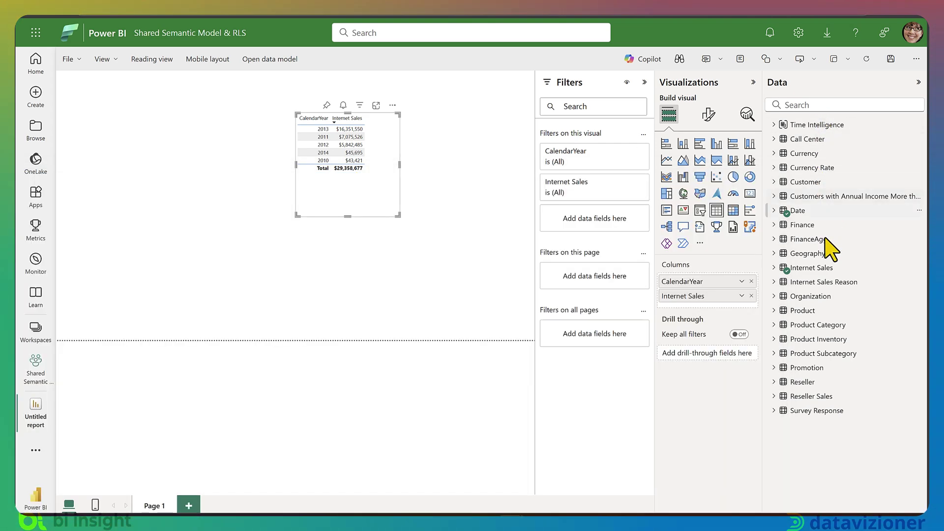